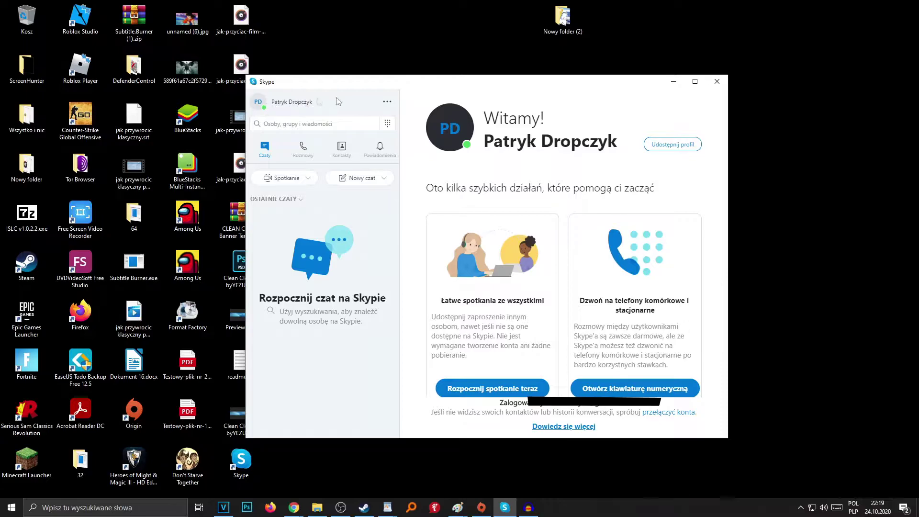
From the ... menu open Ustawienia, choose Zamknij konto under Konto i profil, and focus the sign-in field
left_click(386, 101)
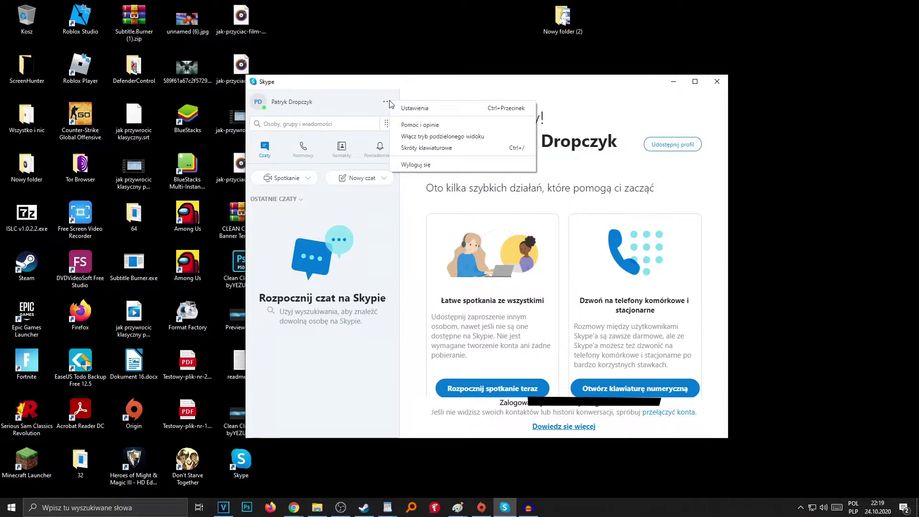
left_click(413, 113)
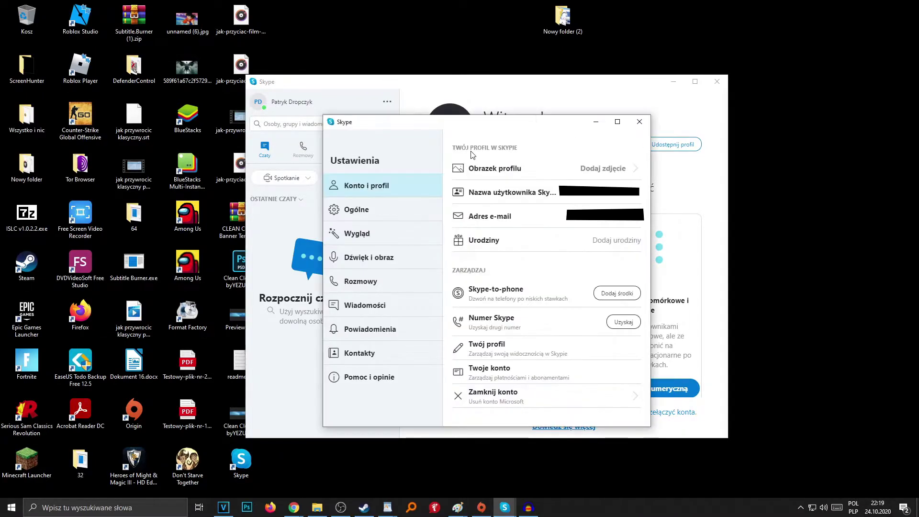
left_click(509, 395)
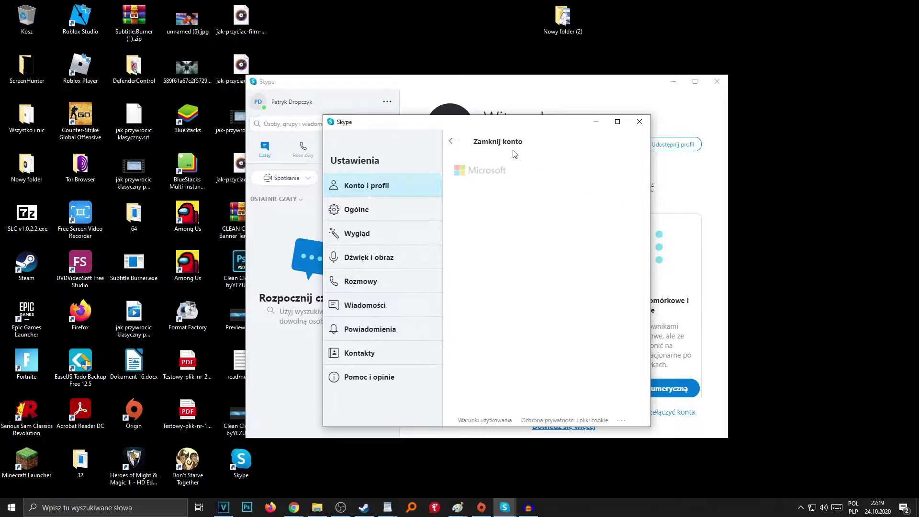
left_click(507, 212)
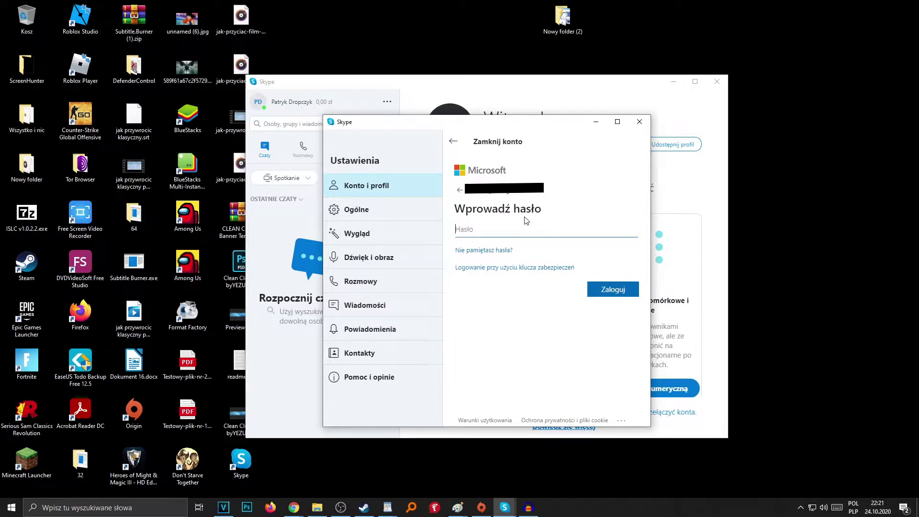
Submit the account password and request a verification code by e-mail
key("ctrl+v")
key("Return")
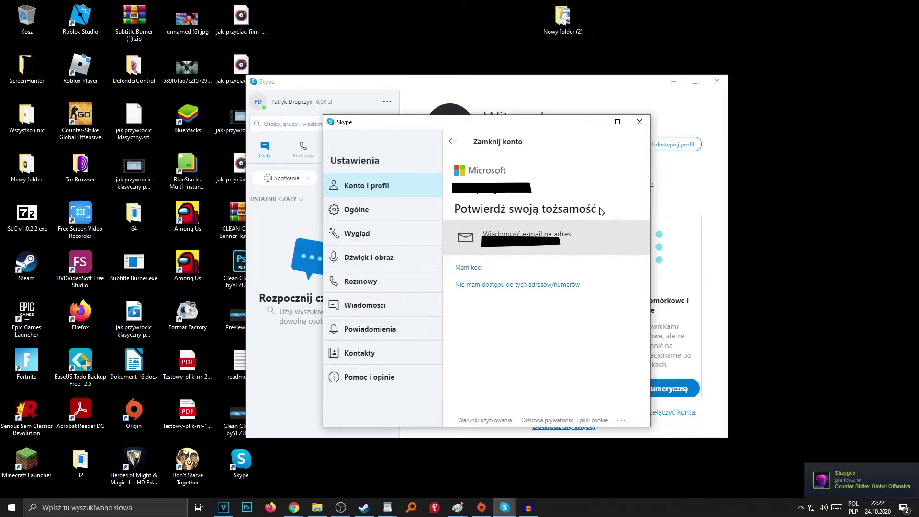
left_click(468, 240)
left_click(469, 241)
left_click(469, 241)
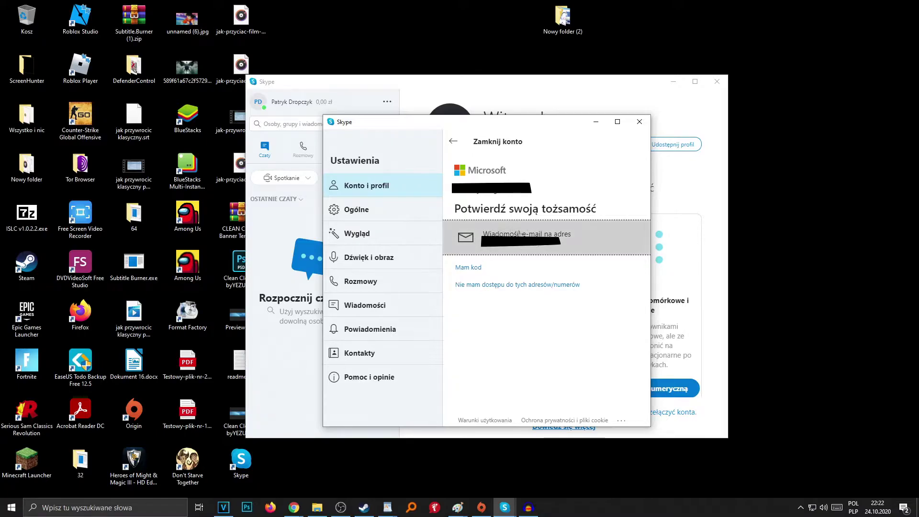
left_click(466, 251)
left_click(466, 249)
left_click(588, 237)
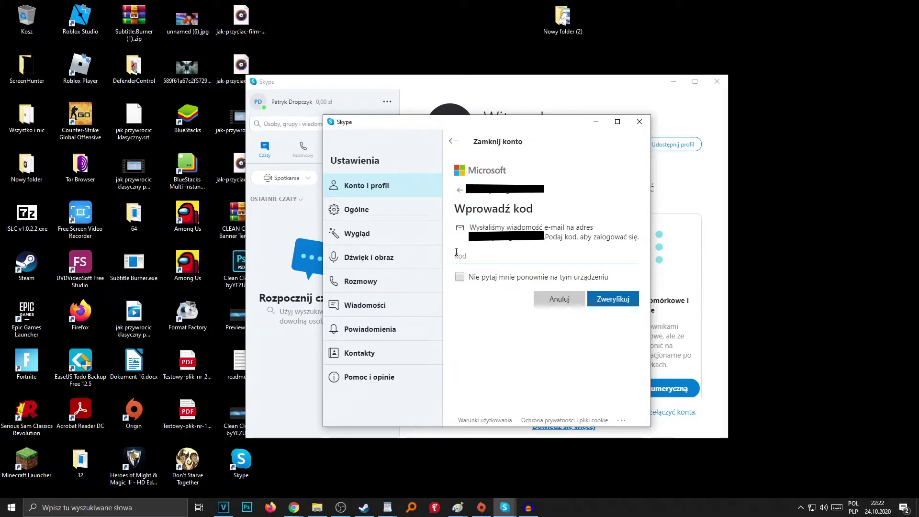
Enter the e-mailed code, confirm with Zweryfikuj, and choose to stay signed in
left_click(606, 299)
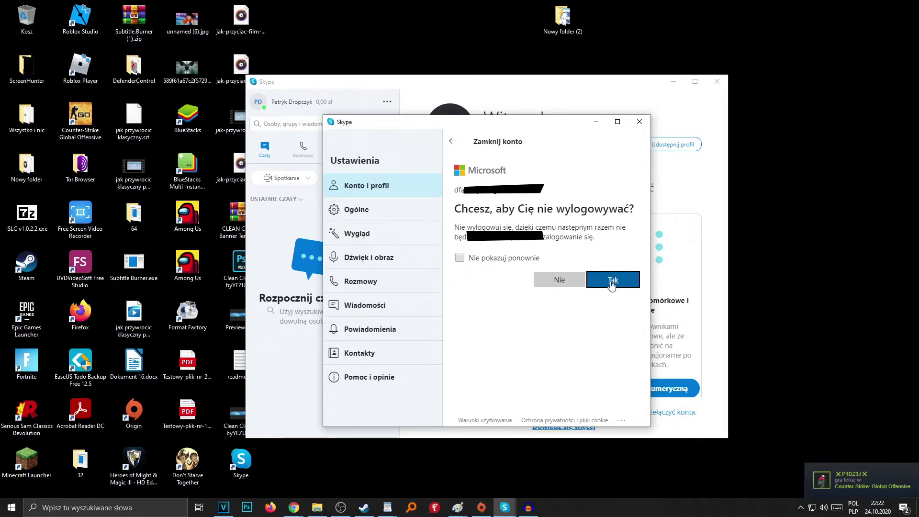
left_click(612, 280)
left_click_drag(462, 267, 569, 265)
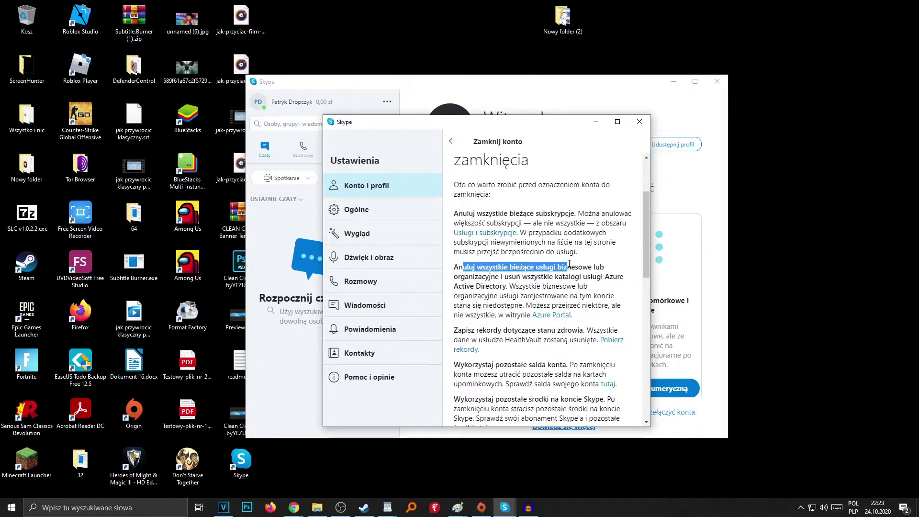
Scroll through the preparation advice, including the note about remaining Skype credit
scroll(569, 264, "down", 1)
left_click_drag(471, 281, 543, 282)
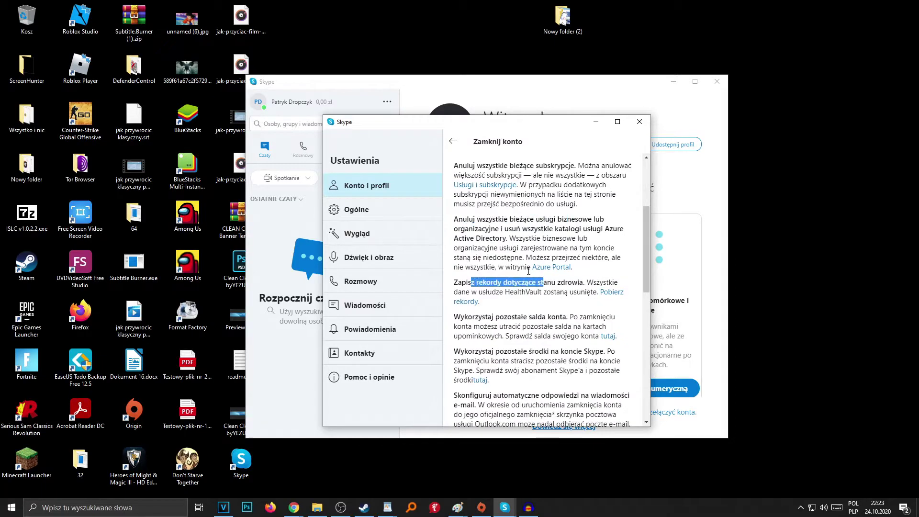
left_click_drag(473, 317, 548, 317)
scroll(476, 290, "down", 2)
left_click_drag(460, 256, 539, 265)
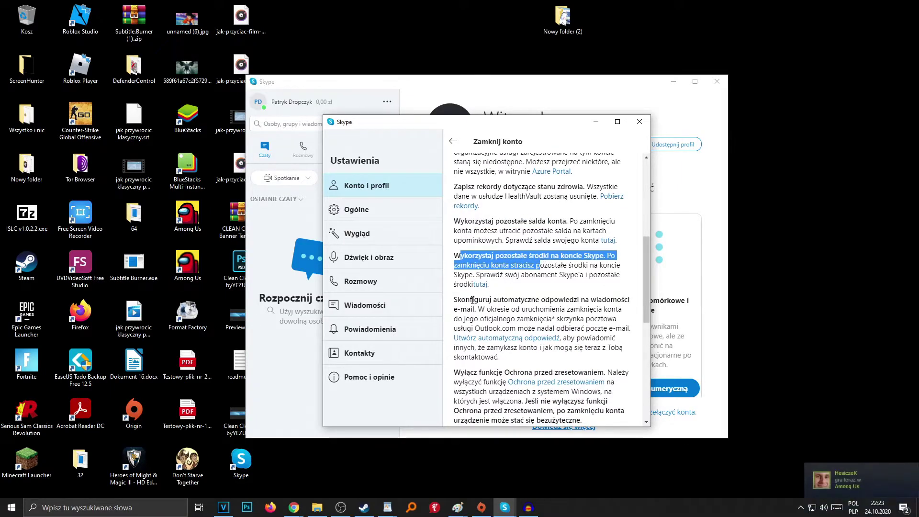
double_click(567, 295)
scroll(566, 296, "down", 3)
Read the reset protection and account activity advice, then continue with Dalej
left_click(543, 225)
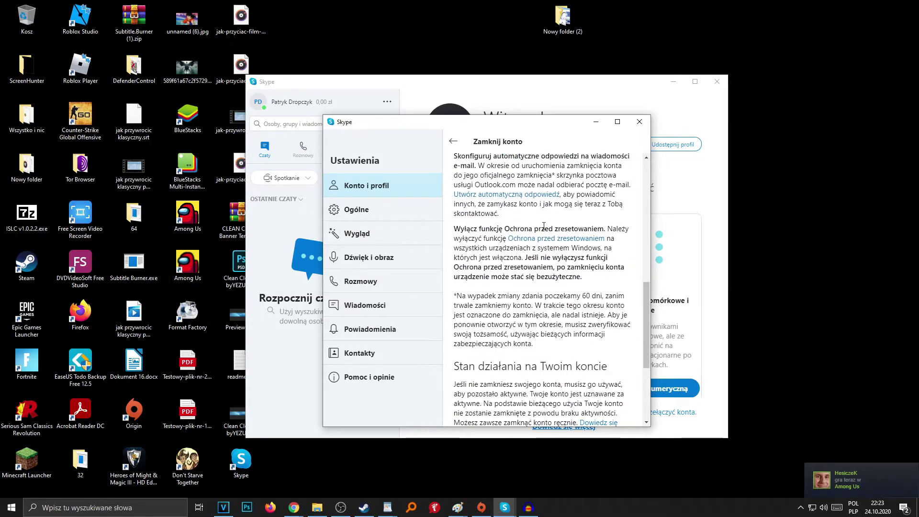
left_click_drag(544, 227, 491, 229)
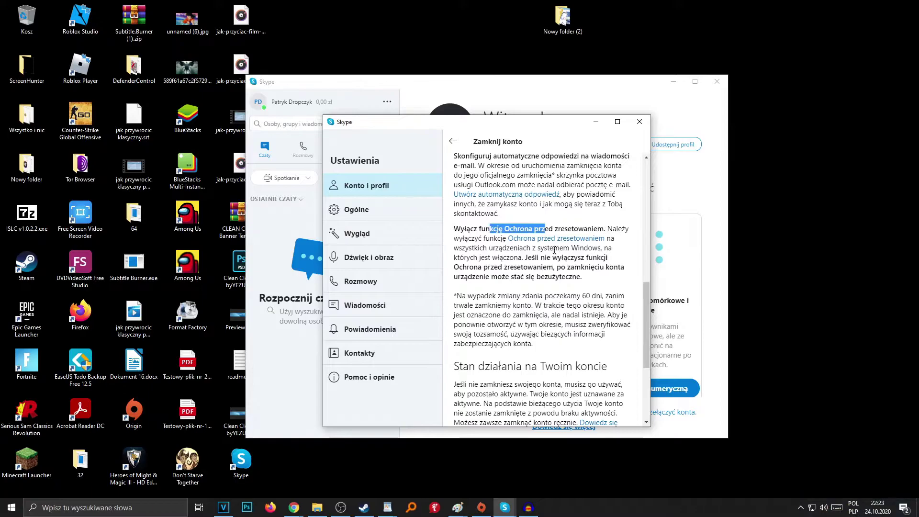
scroll(463, 250, "down", 3)
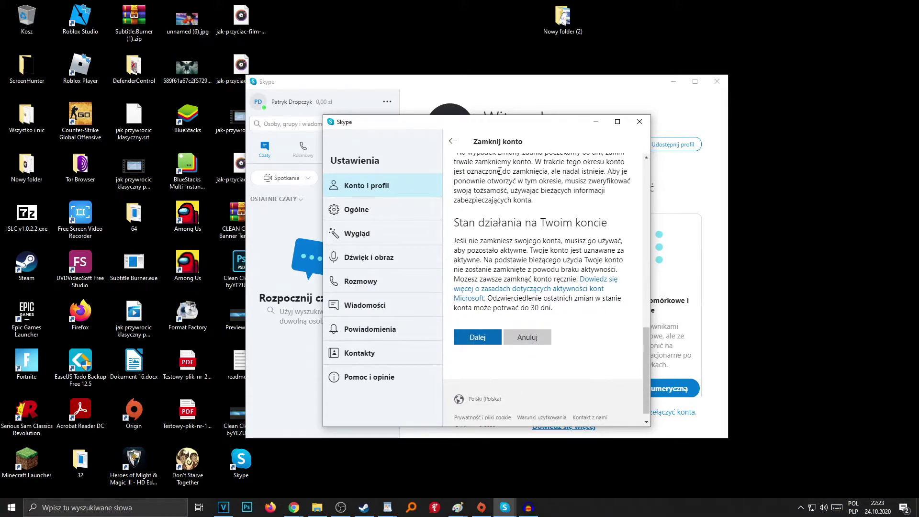
left_click_drag(462, 223, 537, 234)
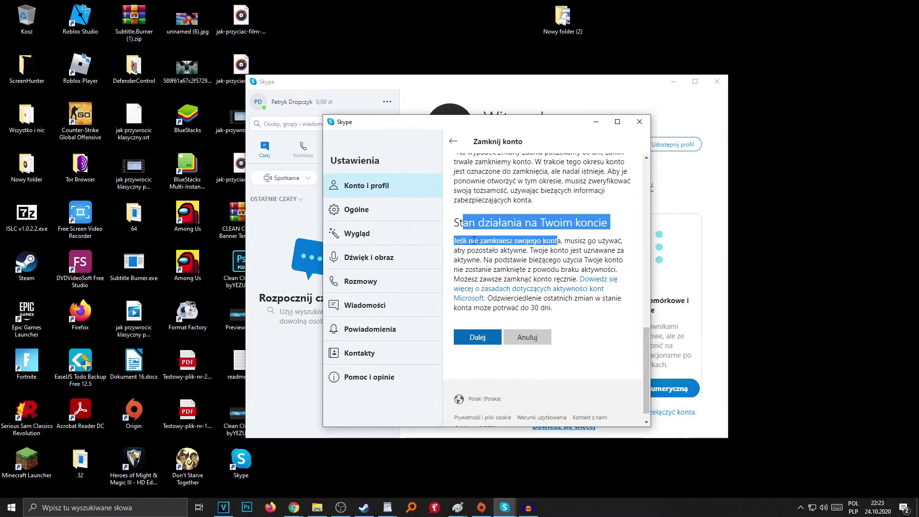
left_click(473, 242)
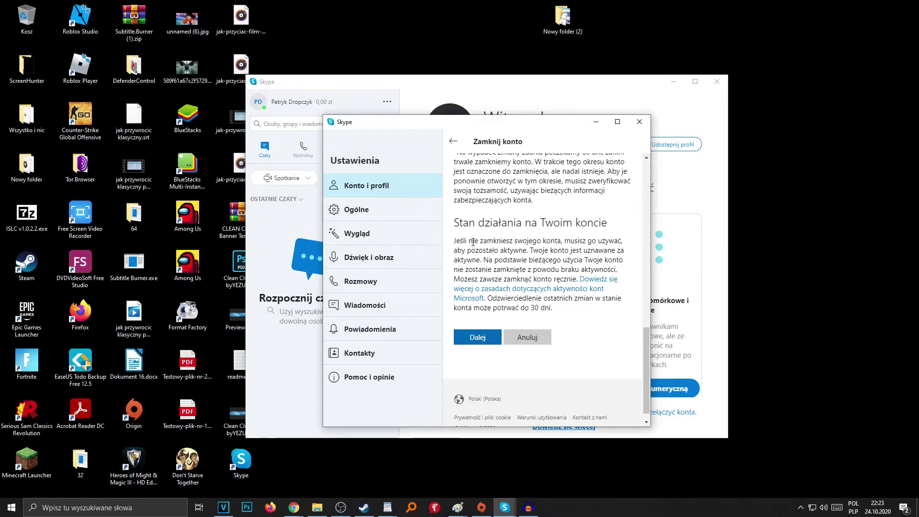
left_click(477, 336)
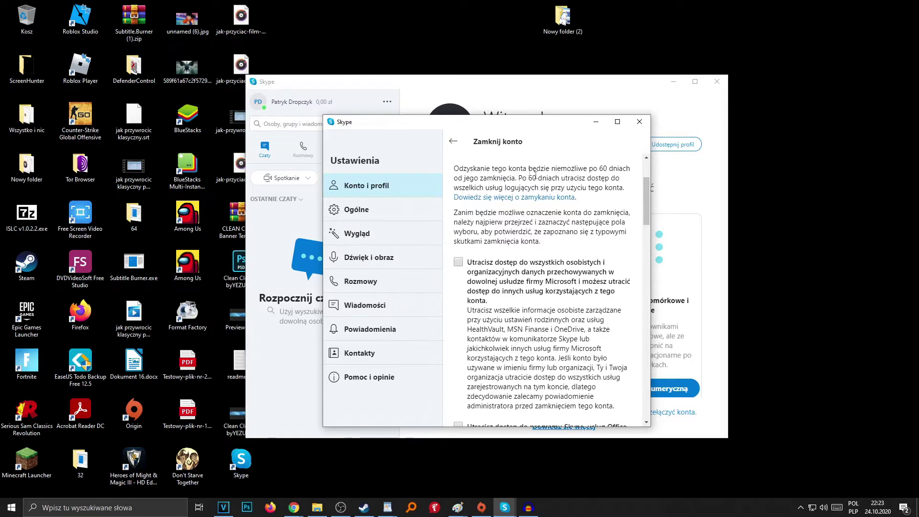
Tick the 'Utracisz dostęp do wszystkich osobistych…' checkbox and read the remaining closure consequences
left_click(459, 262)
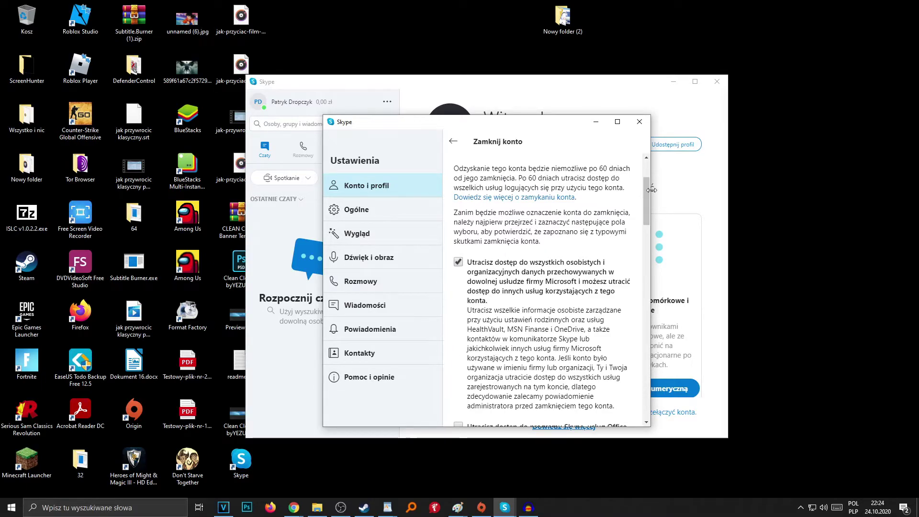
left_click_drag(493, 168, 565, 181)
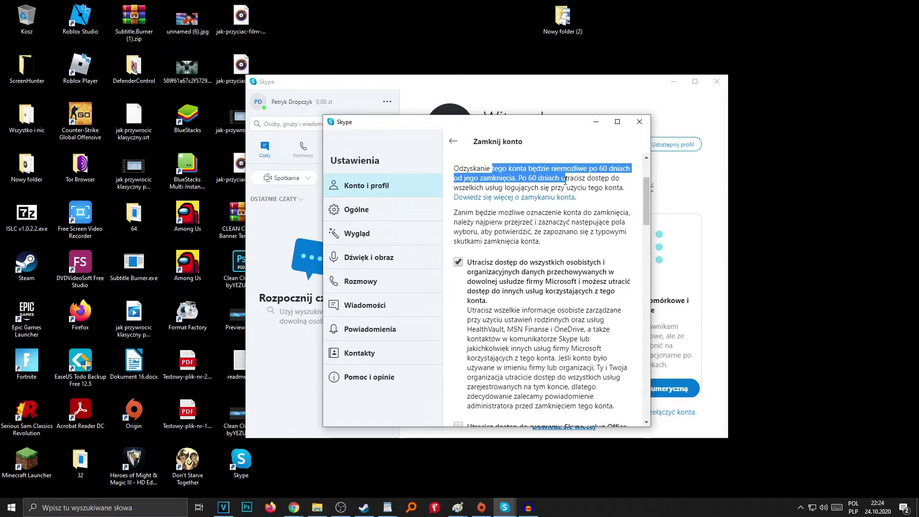
left_click(562, 180)
left_click_drag(647, 189, 645, 215)
left_click_drag(475, 283, 581, 273)
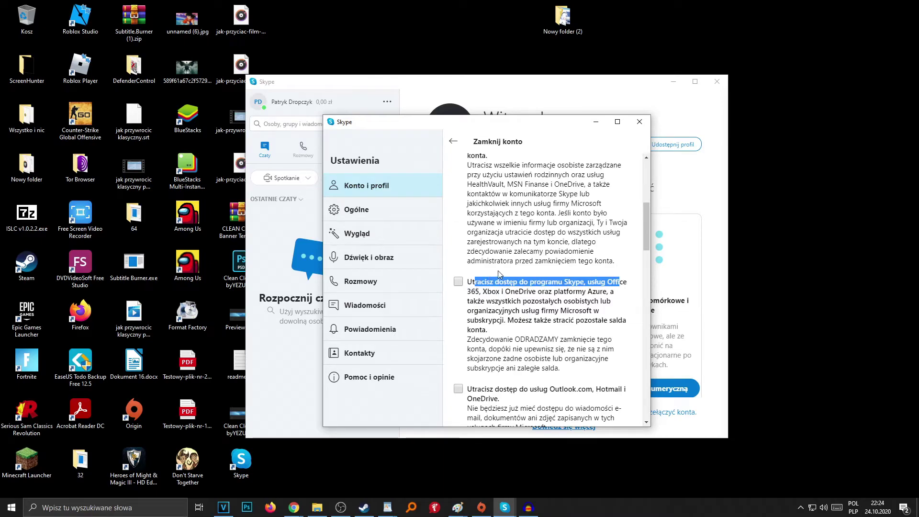
left_click_drag(498, 270, 534, 303)
scroll(534, 302, "down", 1)
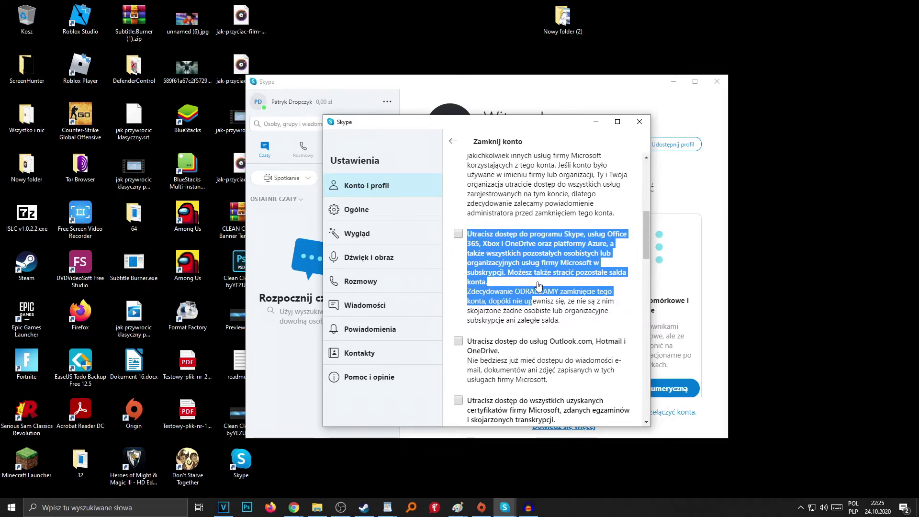
Scroll to the final checkbox and open, then close, the Wybierz powód reason list
scroll(539, 286, "down", 5)
scroll(485, 184, "down", 12)
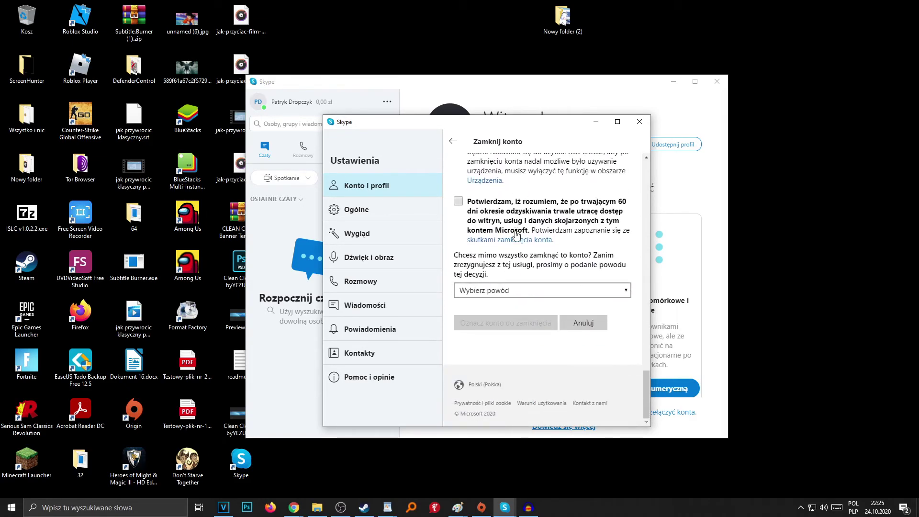
left_click(498, 291)
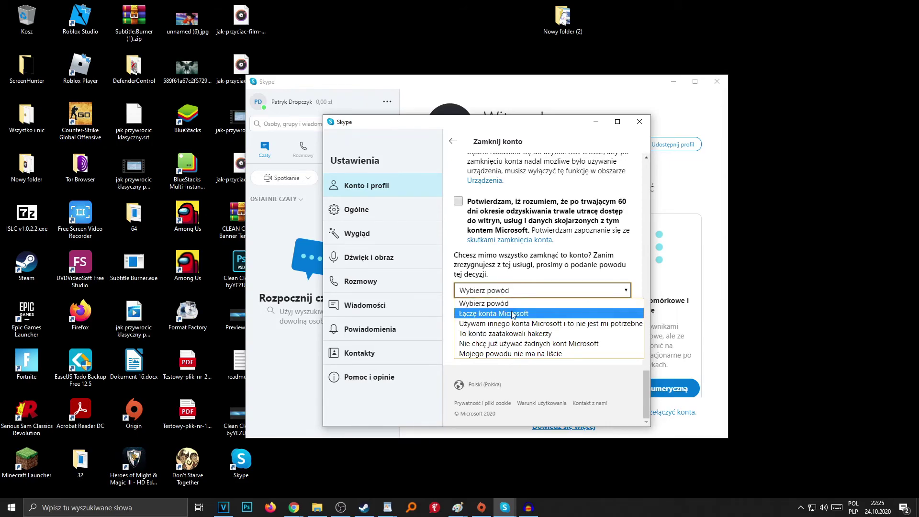
left_click(503, 293)
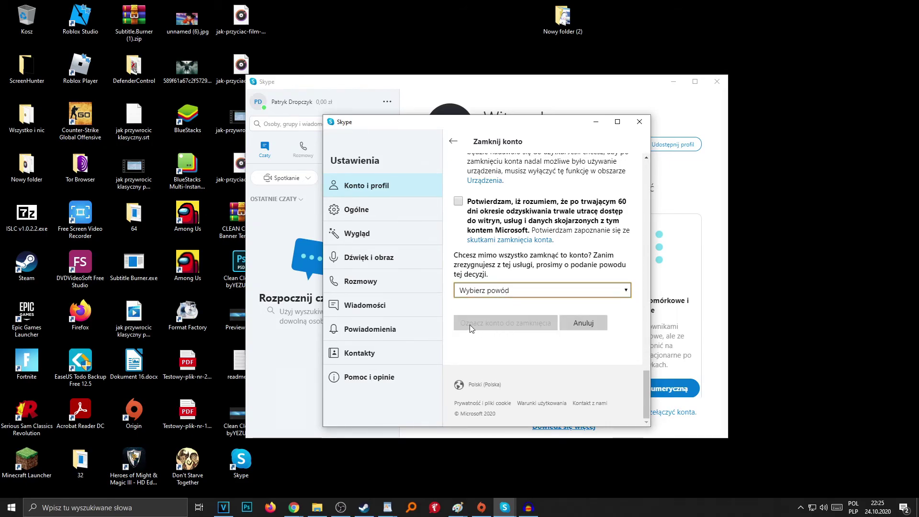